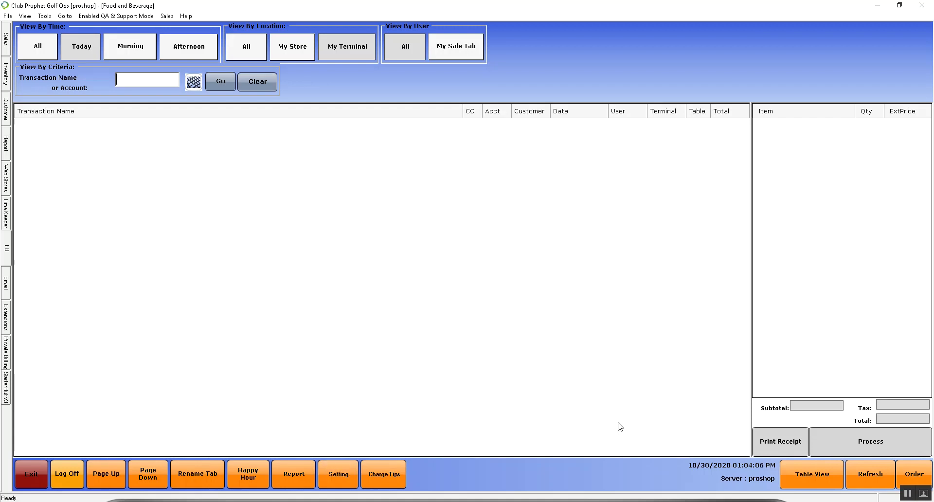
Step: Start an order from the table view under your own employee login and open the F&B Settings from the advanced functions
left_click(794, 475)
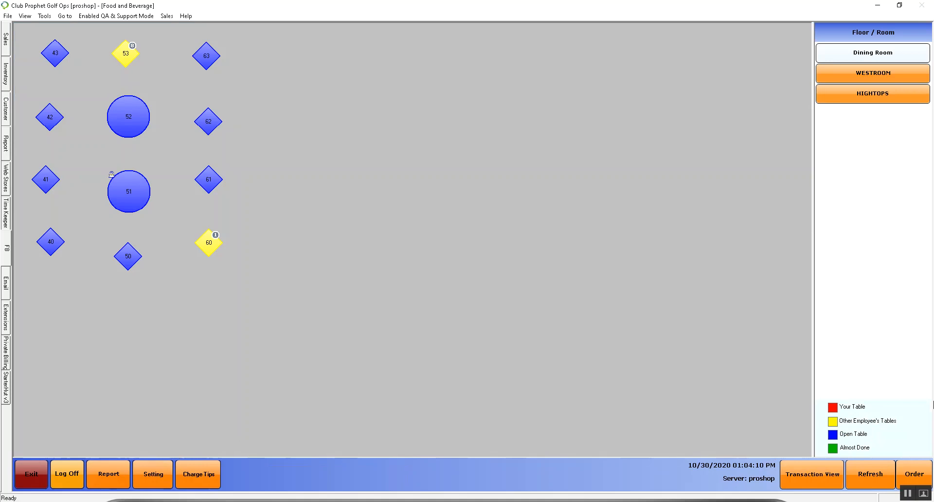
left_click(910, 476)
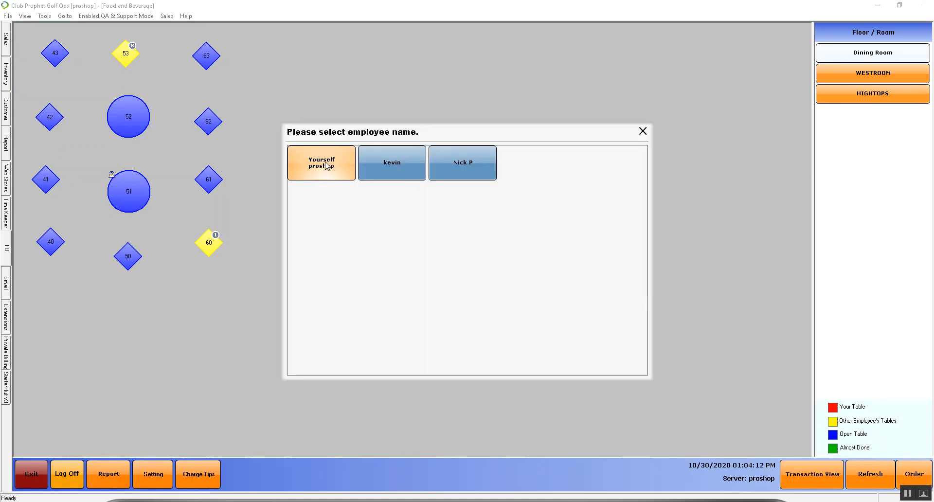
left_click(321, 163)
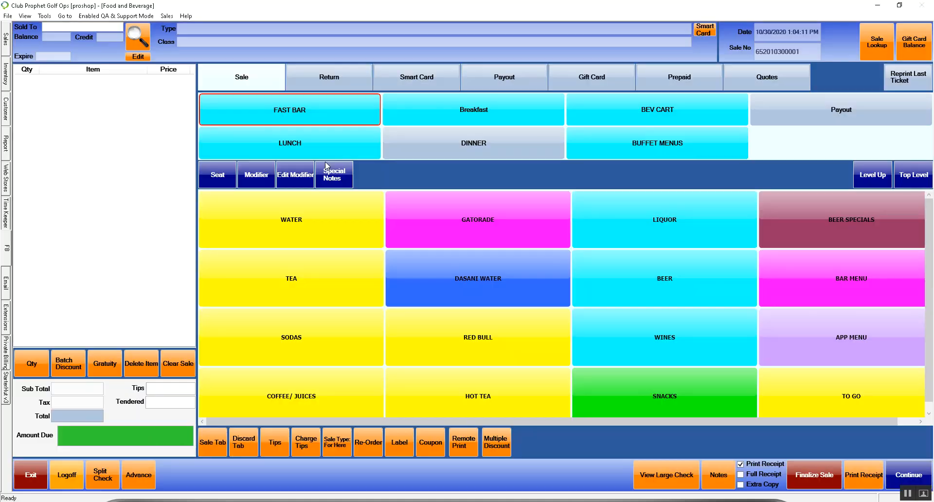
left_click(138, 479)
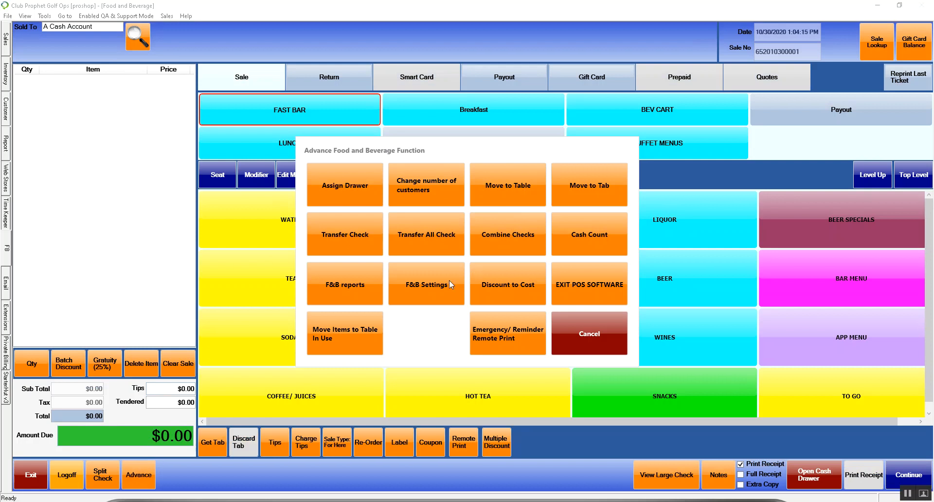
left_click(432, 293)
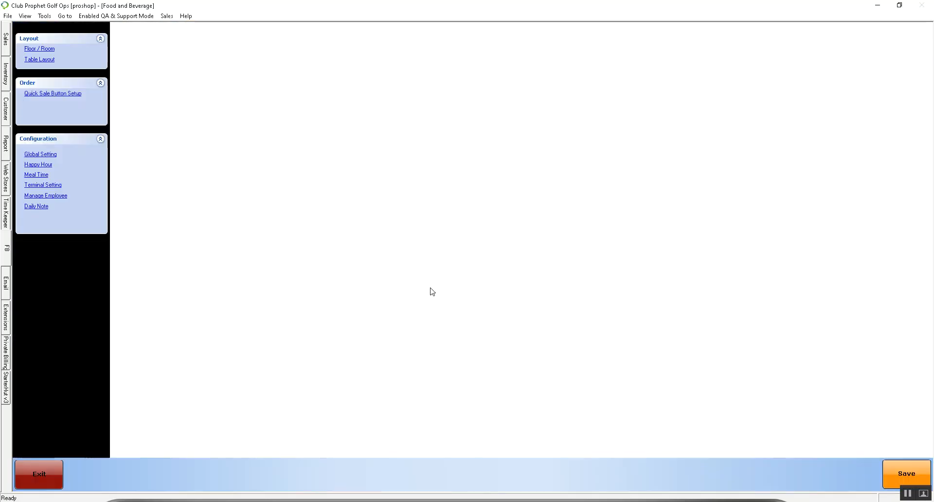
Step: Examine the Floor / Room list and the store code choices for a new room, leaving the form without saving
left_click(35, 51)
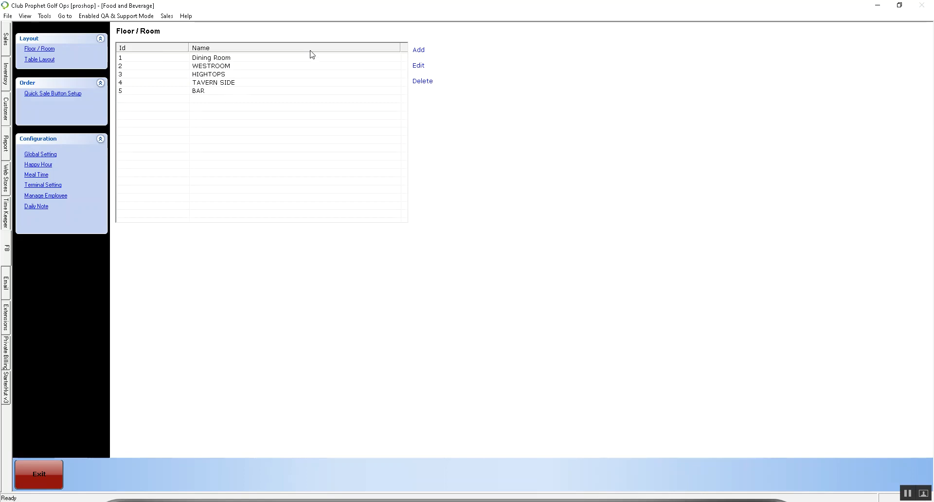
left_click(419, 51)
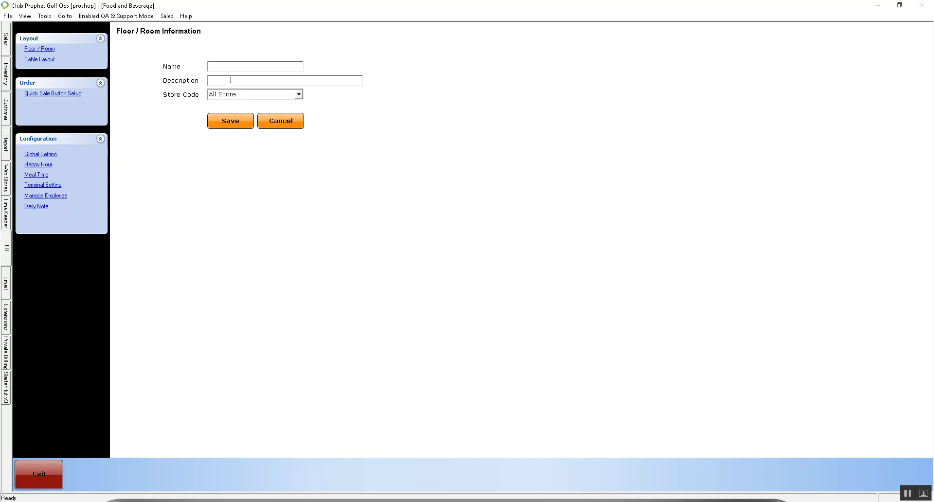
left_click(300, 95)
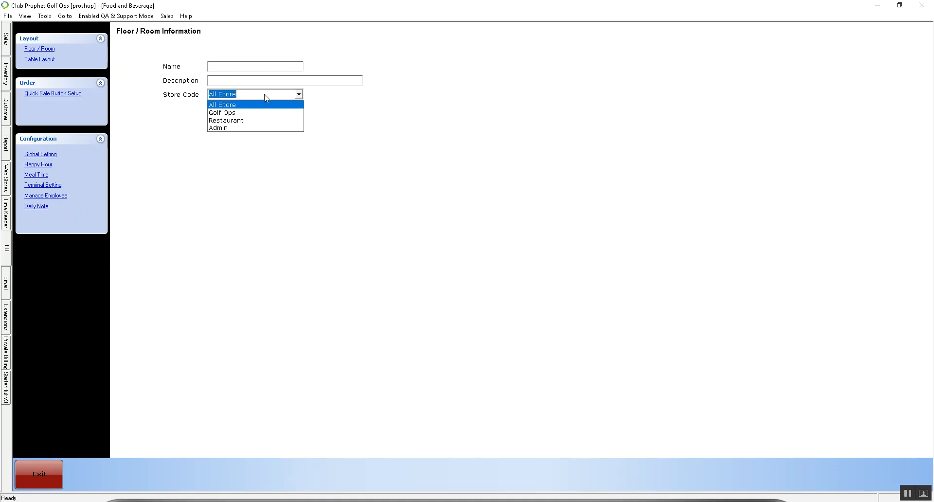
left_click(335, 113)
left_click(285, 118)
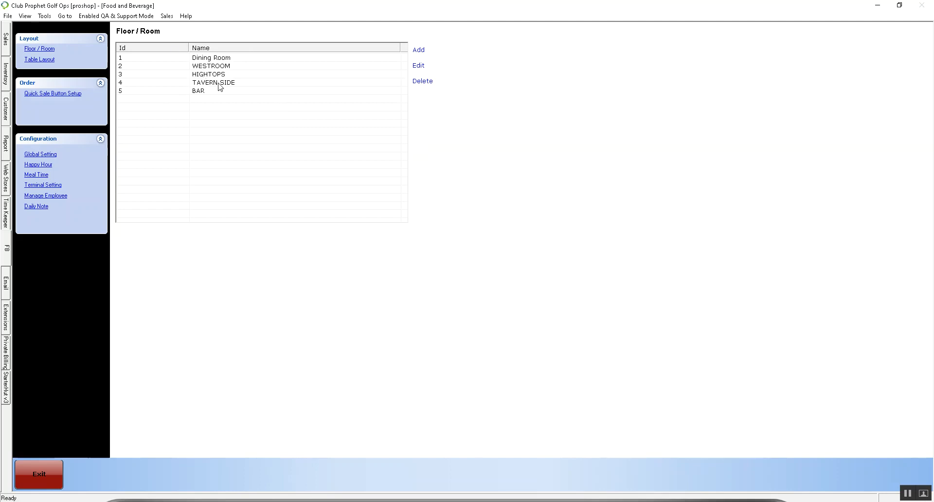
Step: Open the table layout editor and look through the HIGHTOPS and WESTROOM rooms, ending on the Dining Room
left_click(39, 59)
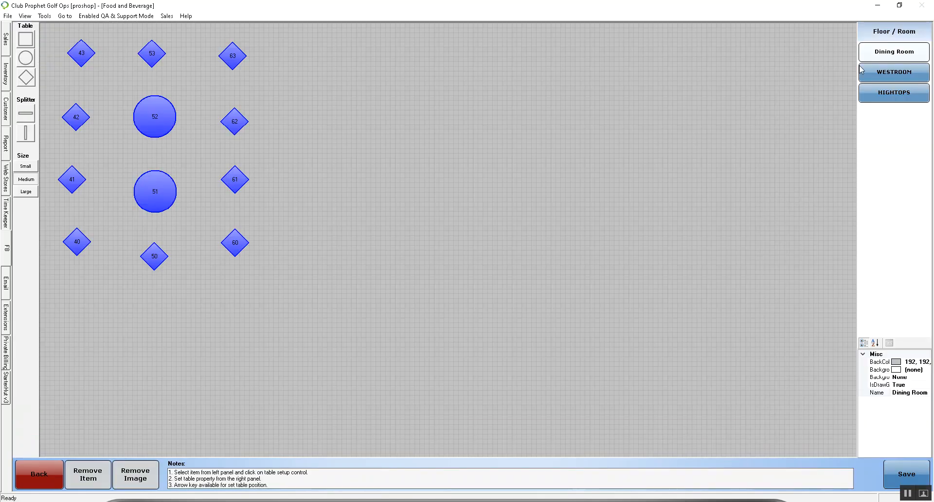
left_click(896, 97)
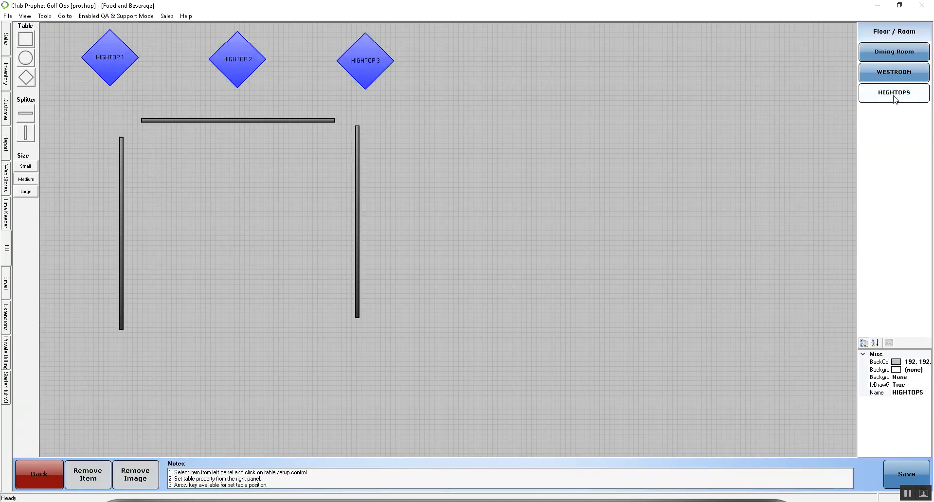
left_click(897, 73)
left_click(897, 54)
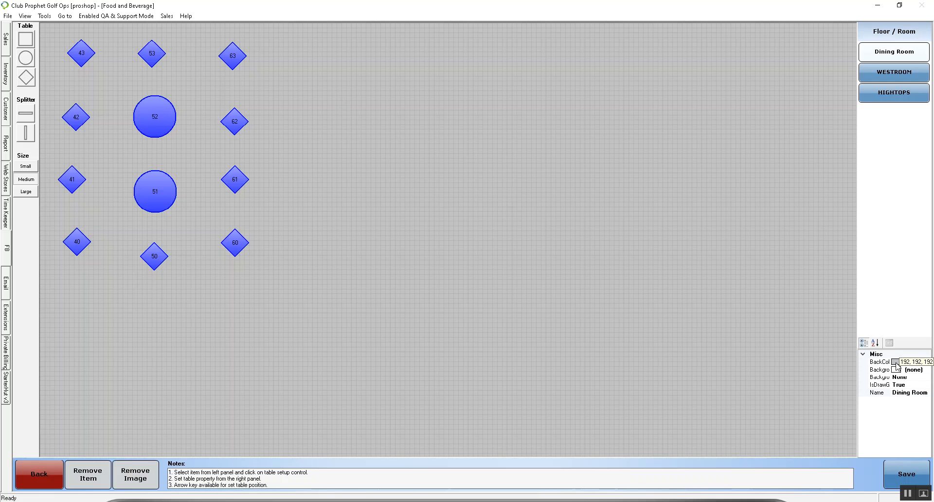
Step: Set the Dining Room layout's background color to a darker gray
left_click_drag(891, 362, 913, 363)
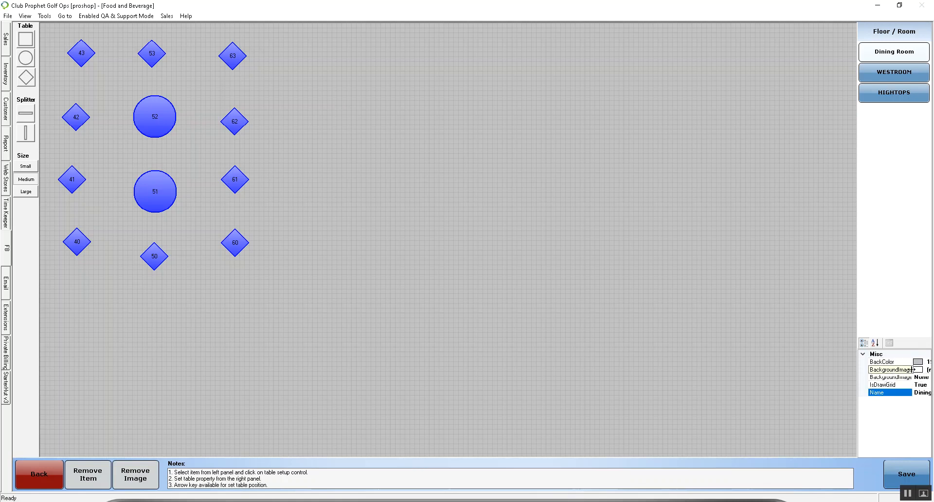
left_click(917, 370)
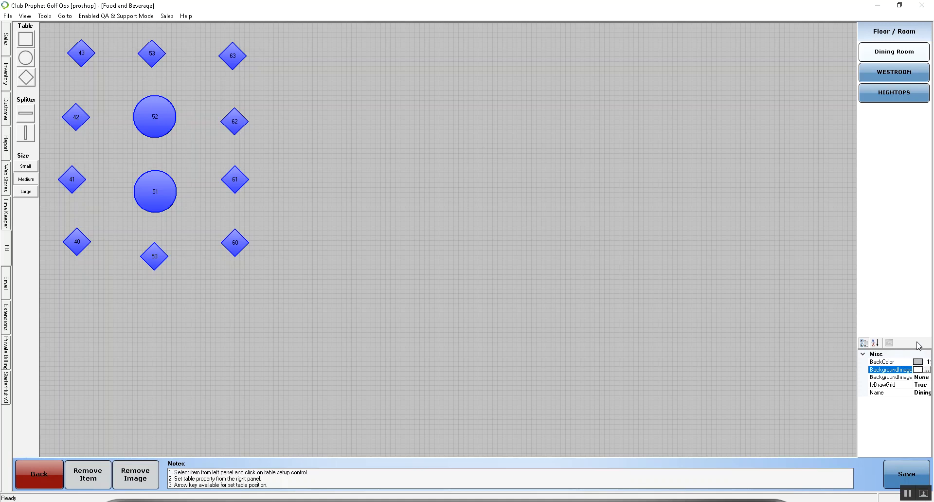
left_click(918, 363)
left_click(928, 362)
left_click(842, 418)
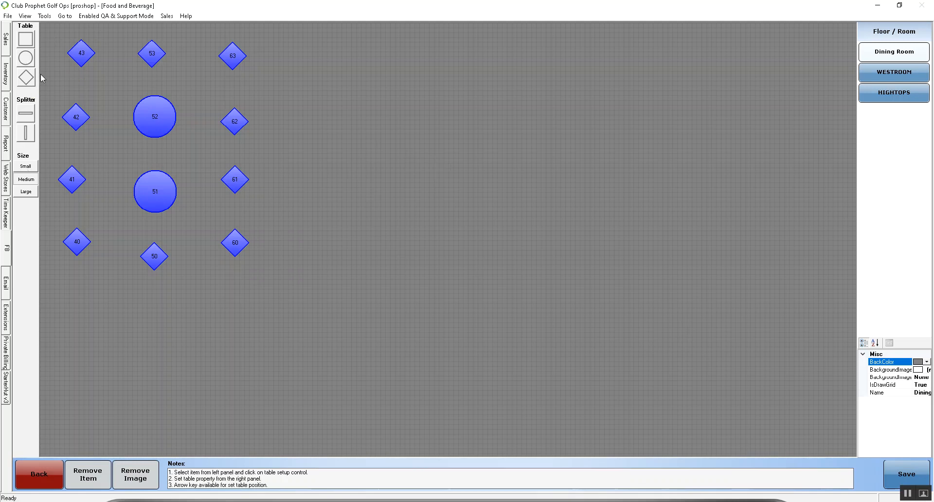
Step: Add a square table beside table 63 in the Dining Room and name it 15
left_click(26, 38)
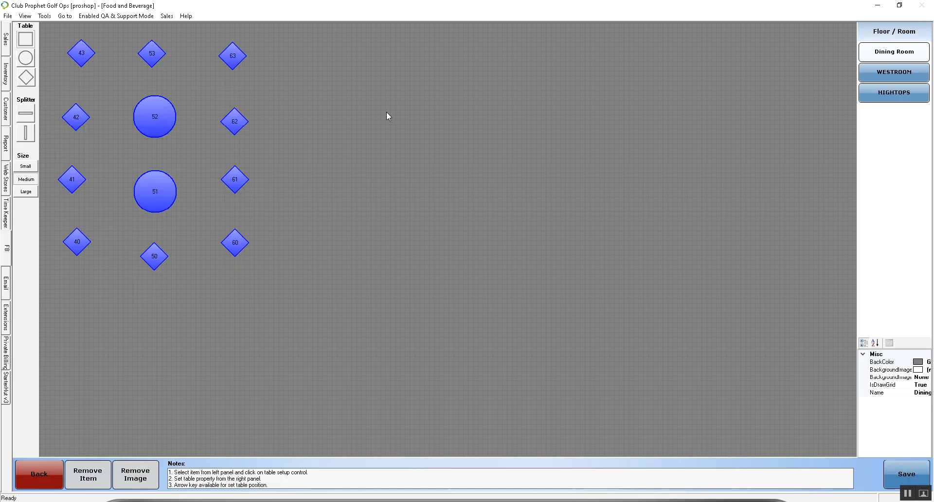
left_click(306, 63)
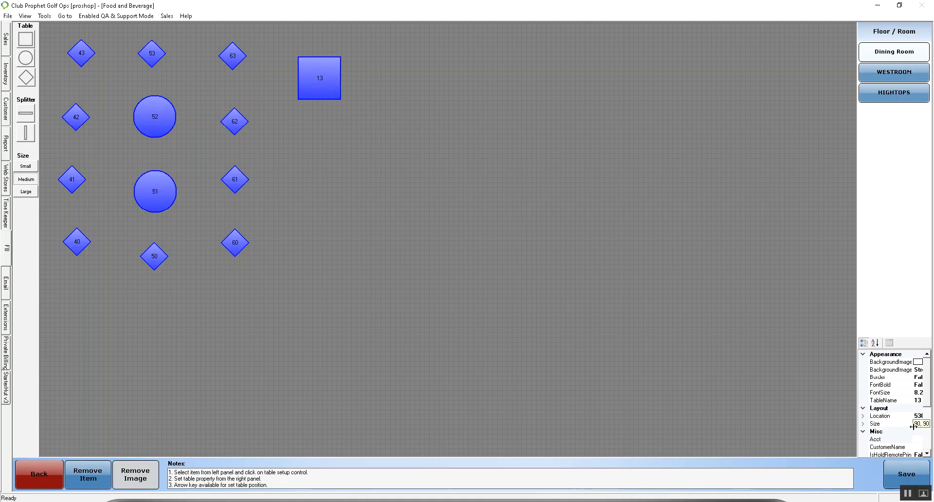
left_click(924, 401)
left_click_drag(923, 402, 909, 402)
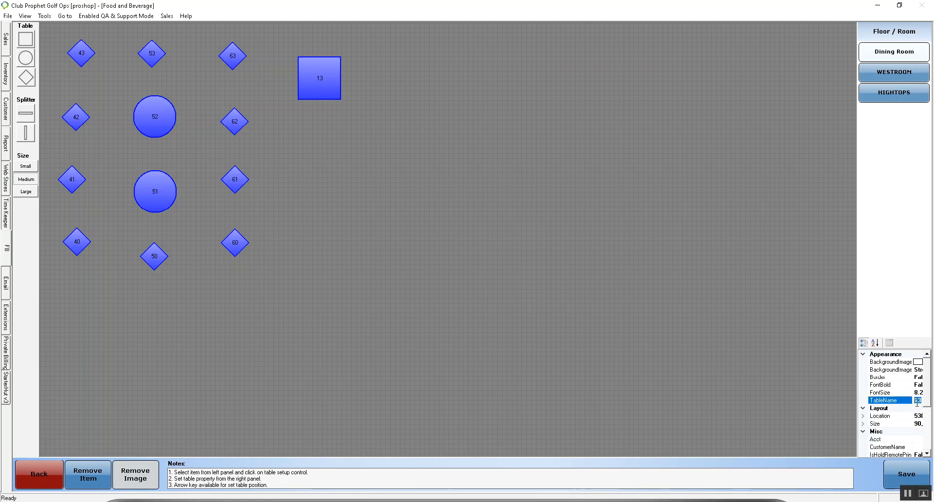
type("15")
Step: Move square table 15 slightly downward and fine-tune its horizontal position in small increments
left_click(315, 76)
left_click_drag(316, 77, 315, 110)
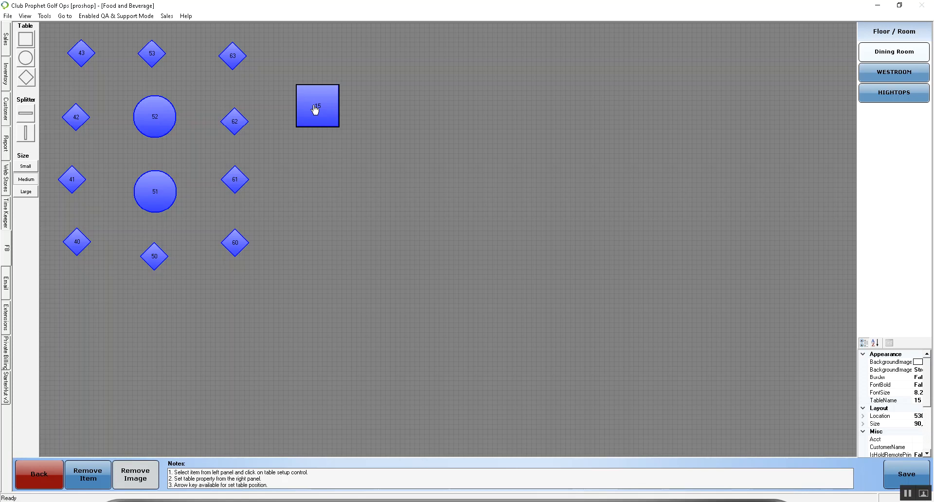
key("Left")
key("Left")
key("Left")
key("Left")
key("Left")
key("Left")
key("Left")
key("Left")
key("Right")
key("Right")
key("Right")
key("Right")
key("Right")
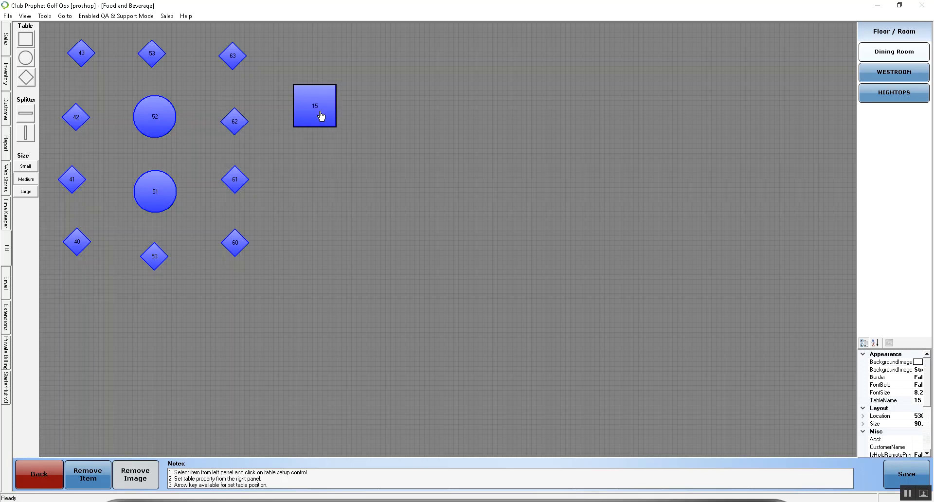
Step: Widen square table 15 by setting its size to 120, 90
left_click_drag(913, 379, 891, 390)
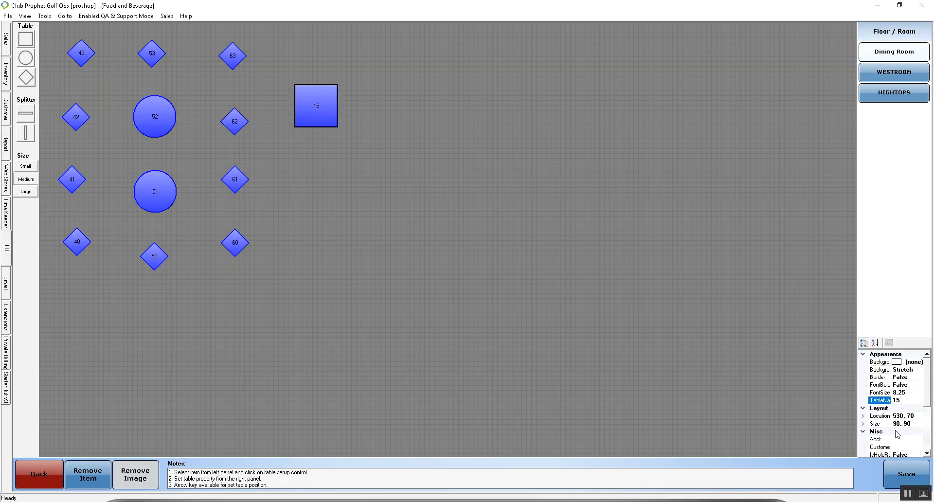
left_click(903, 424)
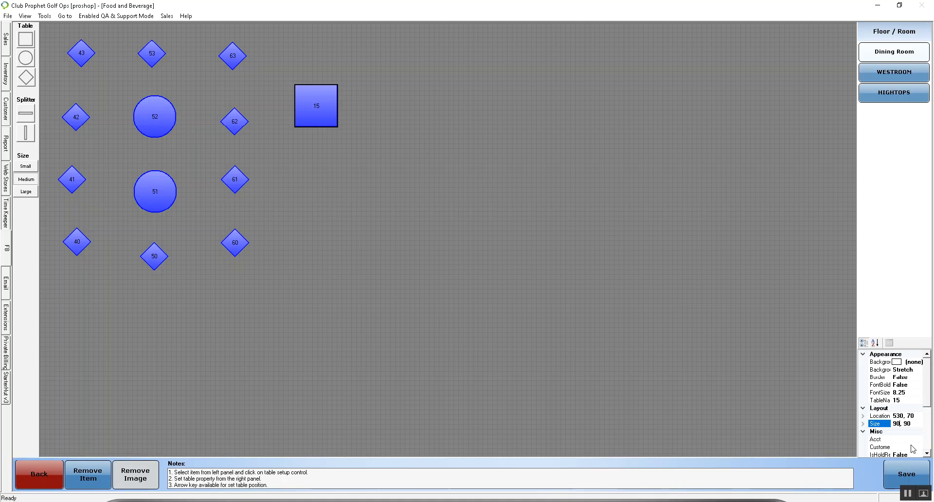
key("BackSpace")
key("BackSpace")
type("120")
key("Return")
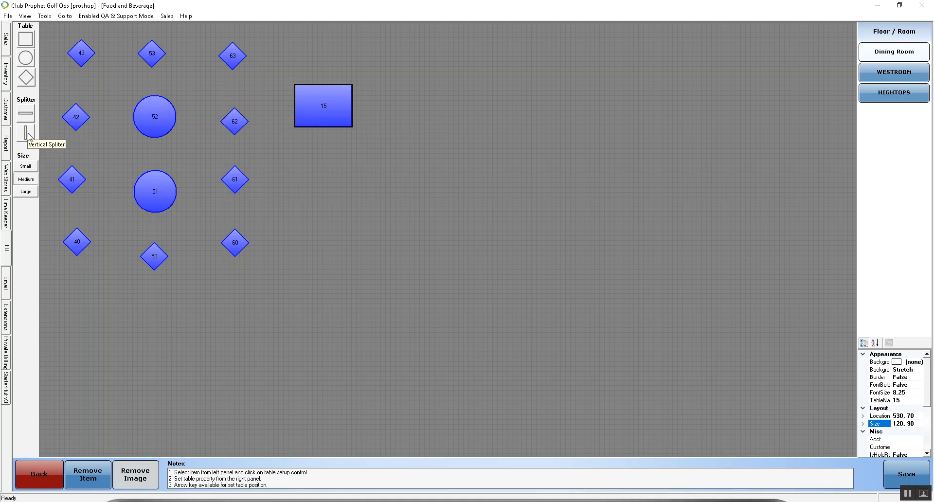
Step: Add a horizontal splitter sized 600, 100 below the tables and shift it sideways to start under table 40
left_click(32, 117)
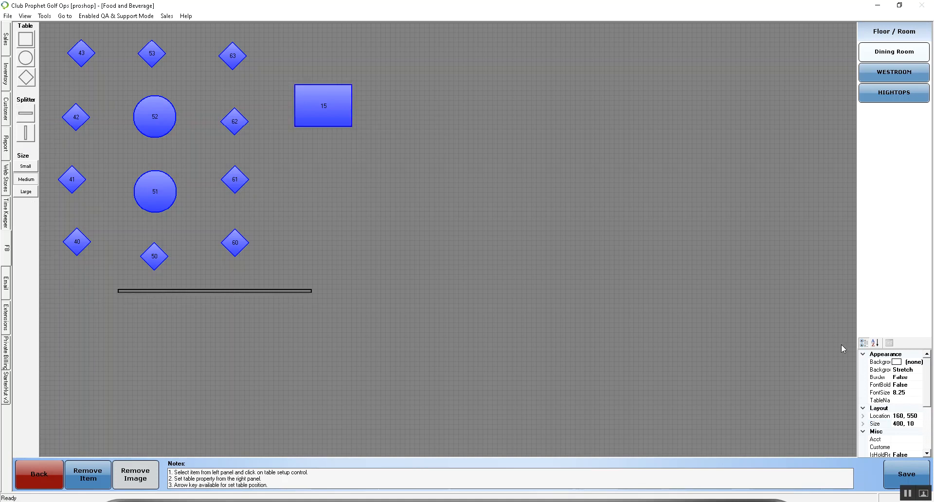
left_click(897, 424)
key("BackSpace")
type("6")
key("Return")
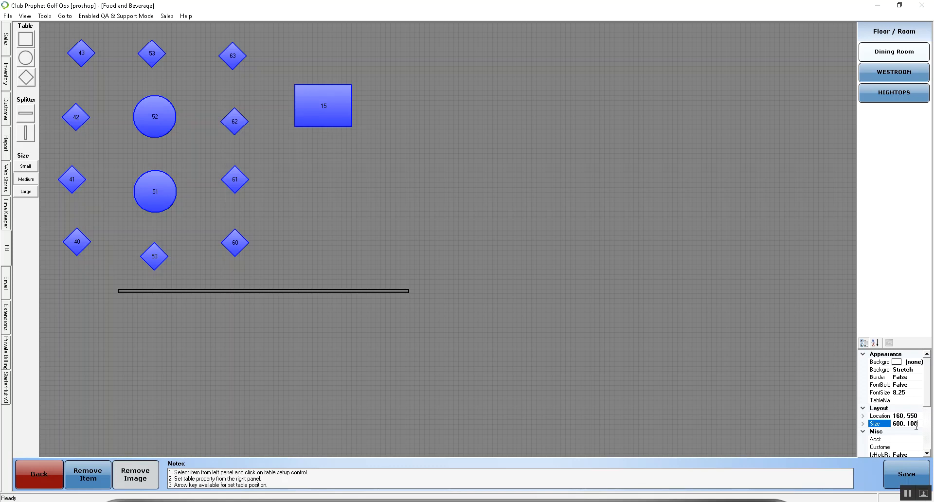
key("Return")
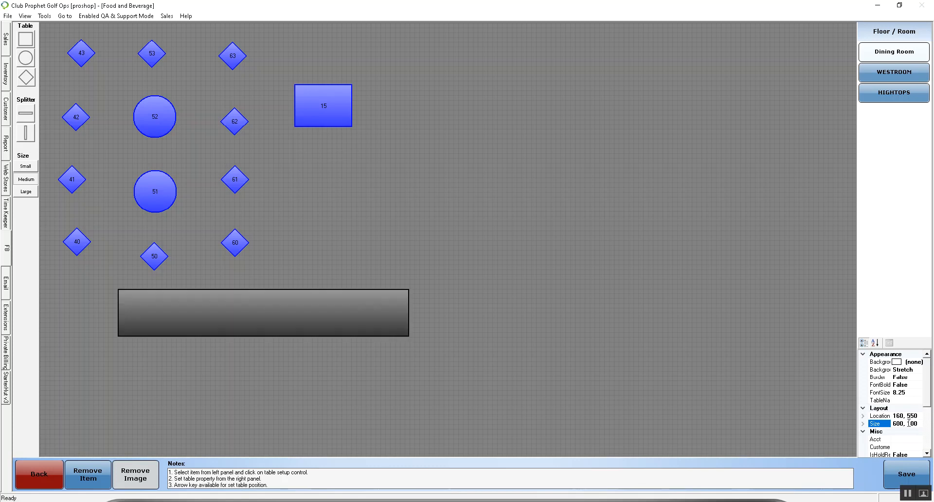
left_click(202, 313)
left_click_drag(172, 311, 214, 312)
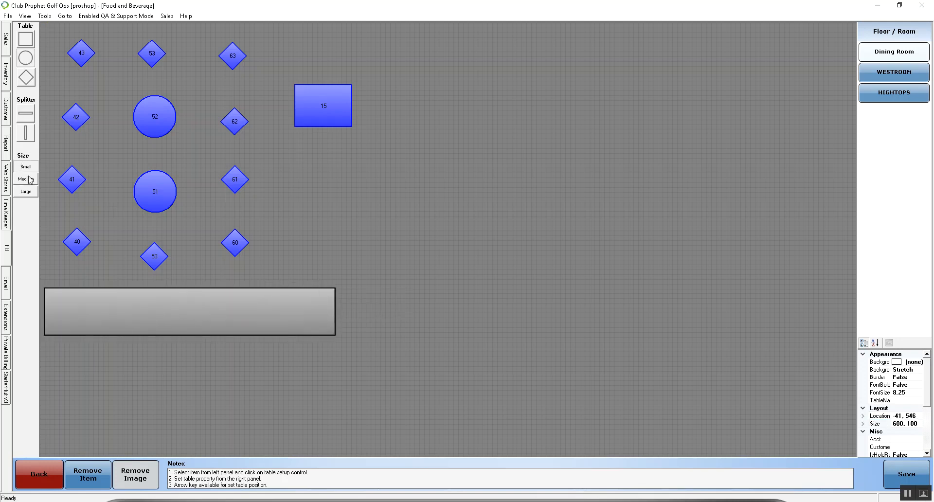
Step: Place two small round tables below the splitter and align the second one level with the first
left_click(61, 344)
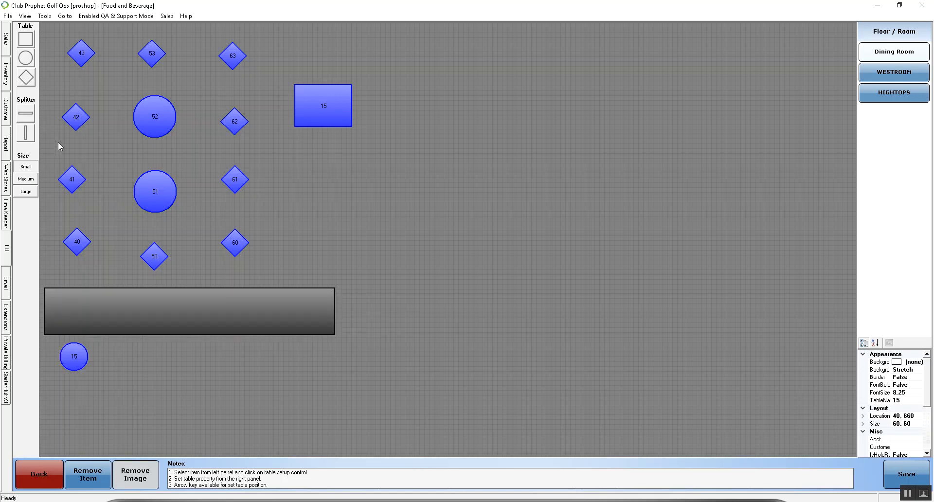
left_click(26, 58)
left_click(110, 353)
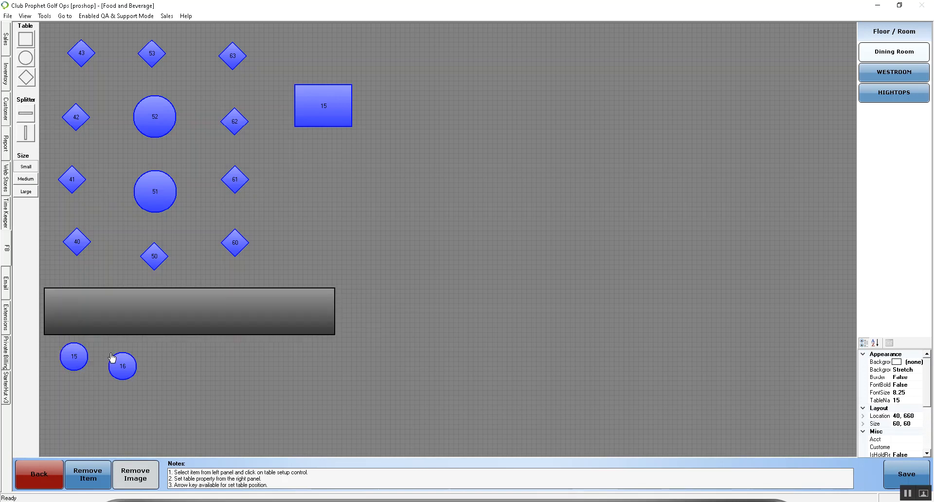
left_click_drag(112, 357, 103, 348)
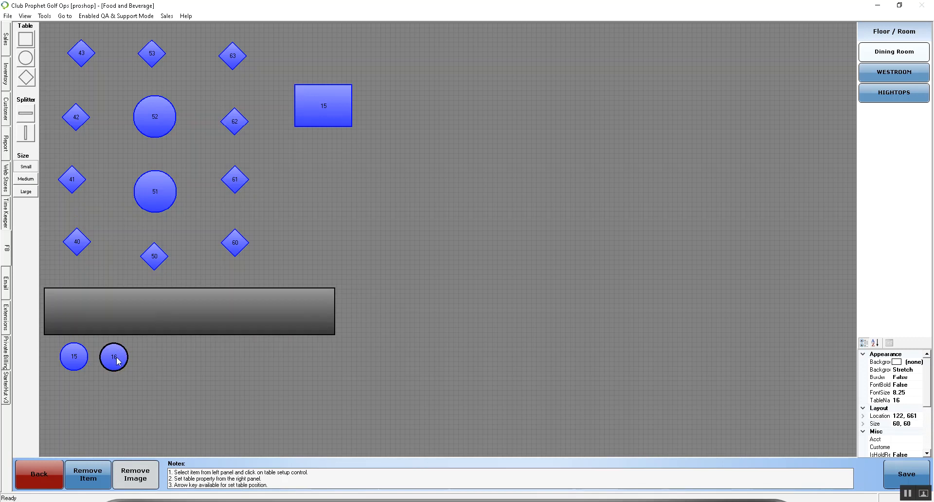
Step: Remove the selected round table 16 from the layout
left_click(105, 473)
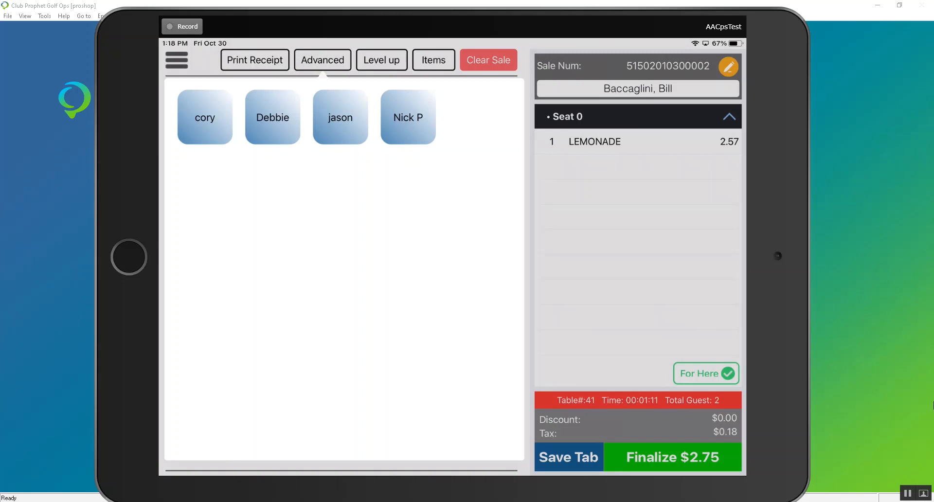
Step: In the tablet point-of-sale app, choose the second listed employee for table 41's open check
left_click(273, 118)
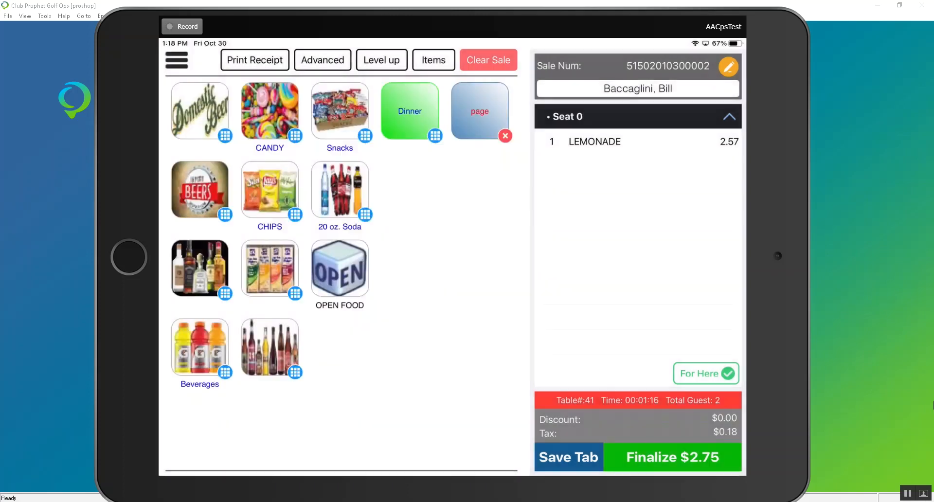